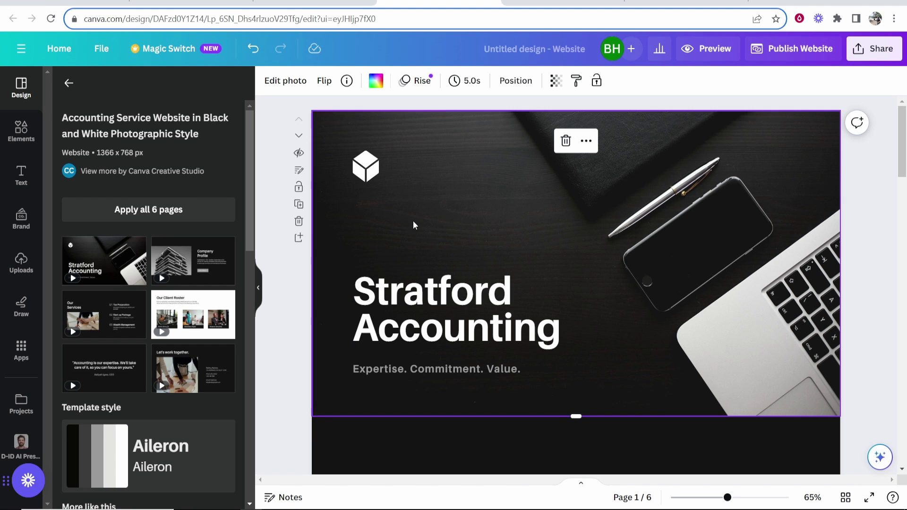
- Look over the open Namecheap and Canva tabs, then return to the Stratford design editor
scroll(555, 304, "down", 4)
scroll(556, 304, "up", 4)
key("ctrl+Tab")
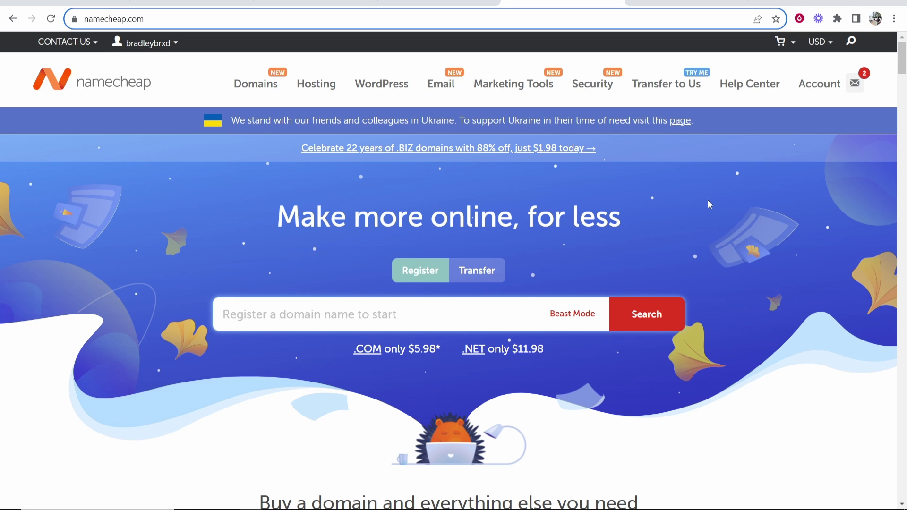
left_click(438, 3)
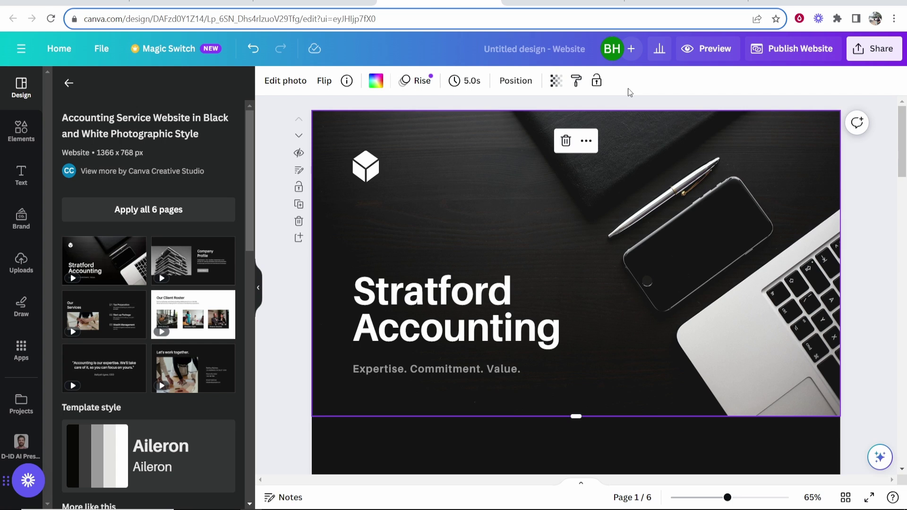
left_click(314, 3)
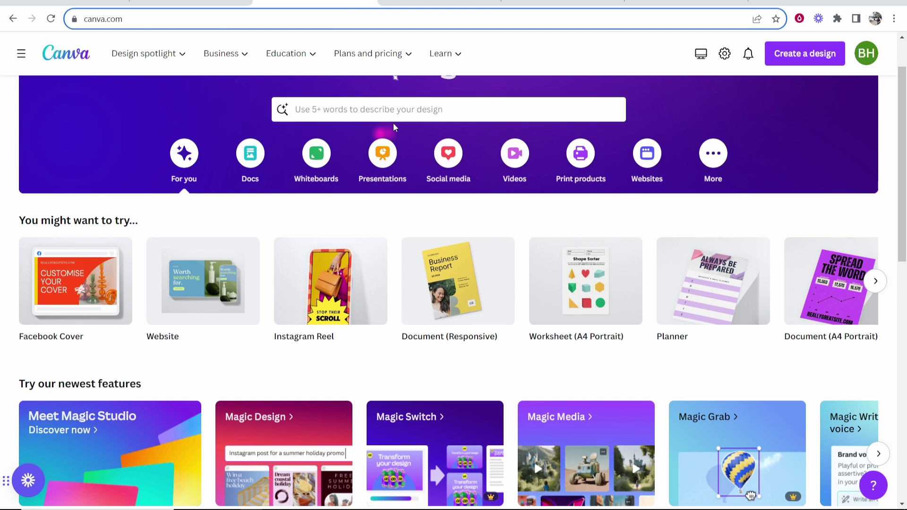
left_click(421, 4)
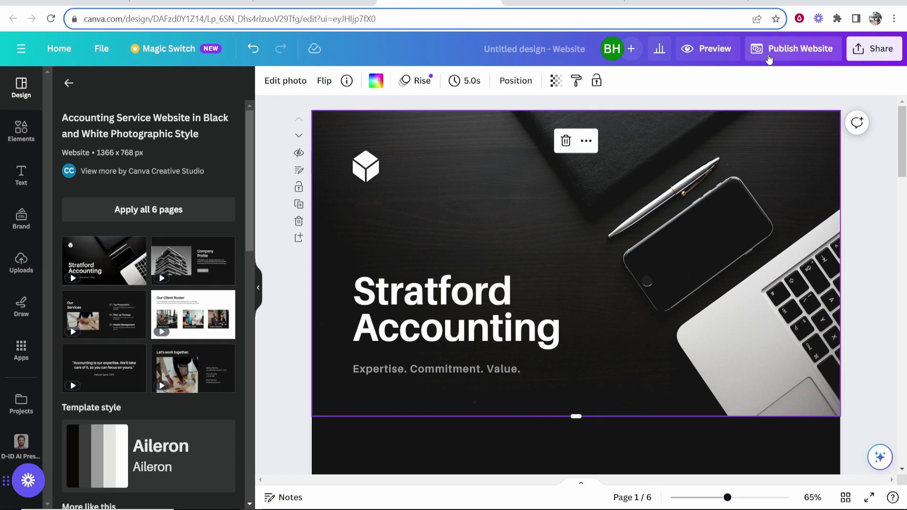
- Start publishing the design as a website using an existing domain
left_click(835, 58)
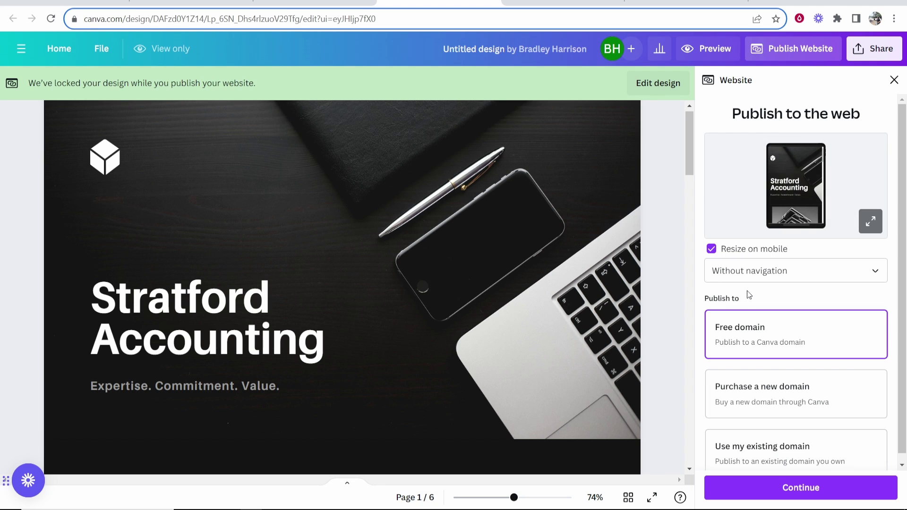
scroll(749, 321, "down", 1)
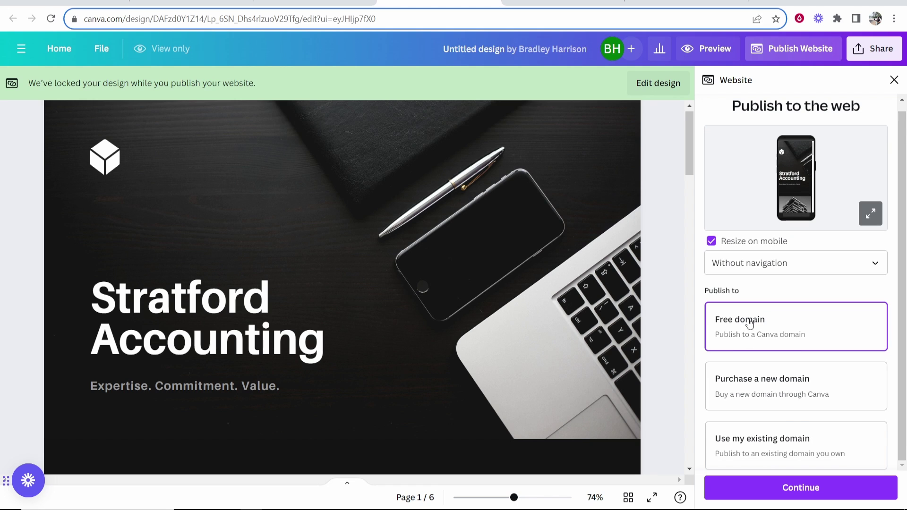
left_click(818, 447)
left_click(801, 488)
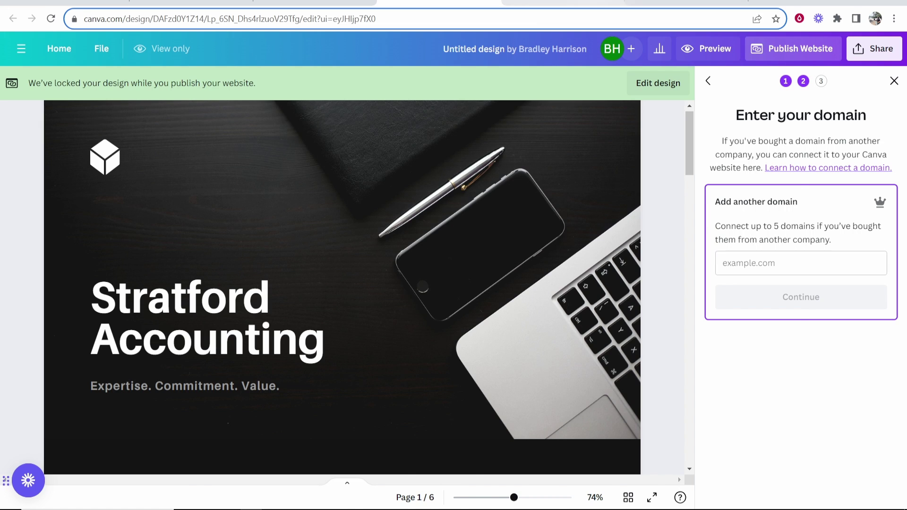
- Copy the domain name onlinehowtoguide.click from its Namecheap dashboard details page
left_click(563, 3)
mouse_move(142, 44)
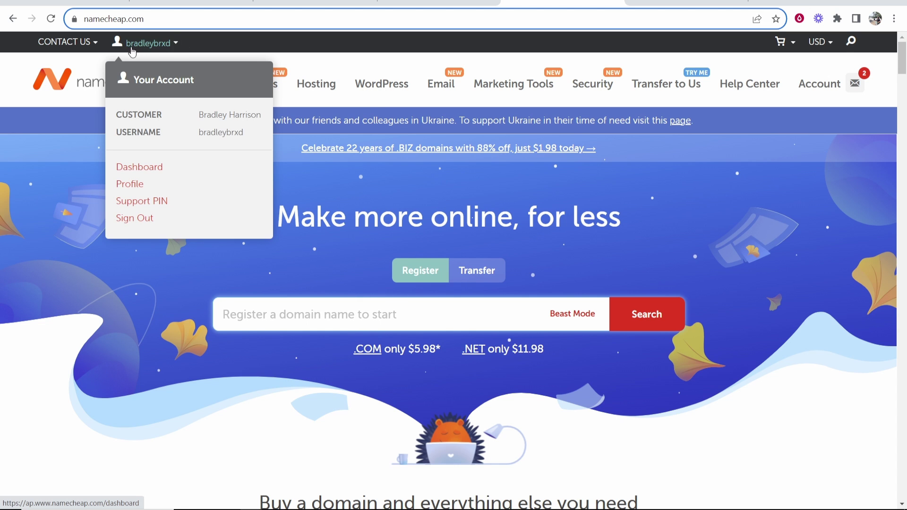
left_click(153, 163)
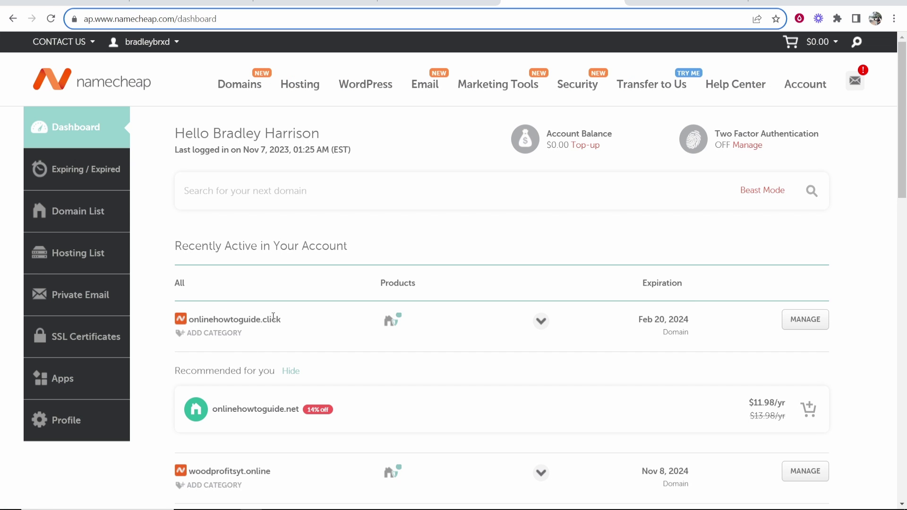
left_click(806, 319)
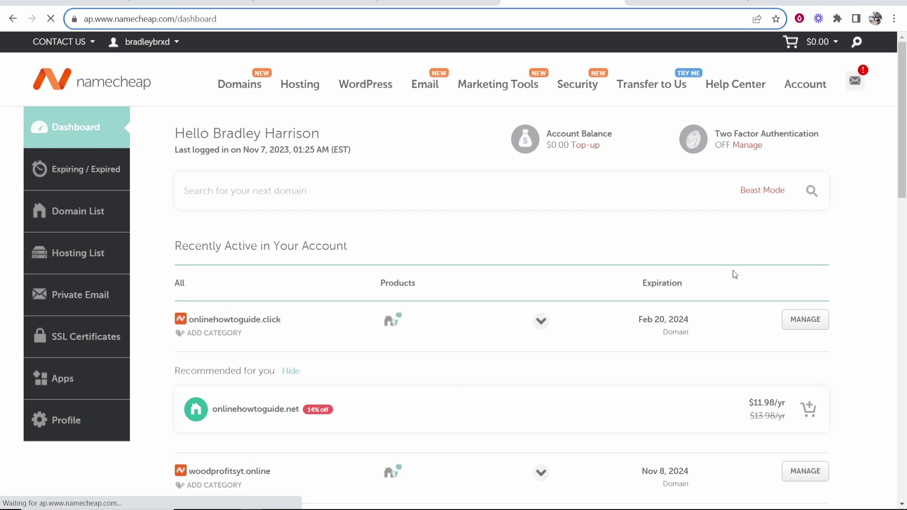
left_click_drag(418, 190, 210, 189)
right_click(230, 190)
left_click(232, 196)
- Enter onlinehowtoguide.click as Canva's existing domain and continue to the DNS records
left_click(438, 3)
left_click(861, 269)
right_click(861, 269)
left_click(822, 354)
left_click(802, 299)
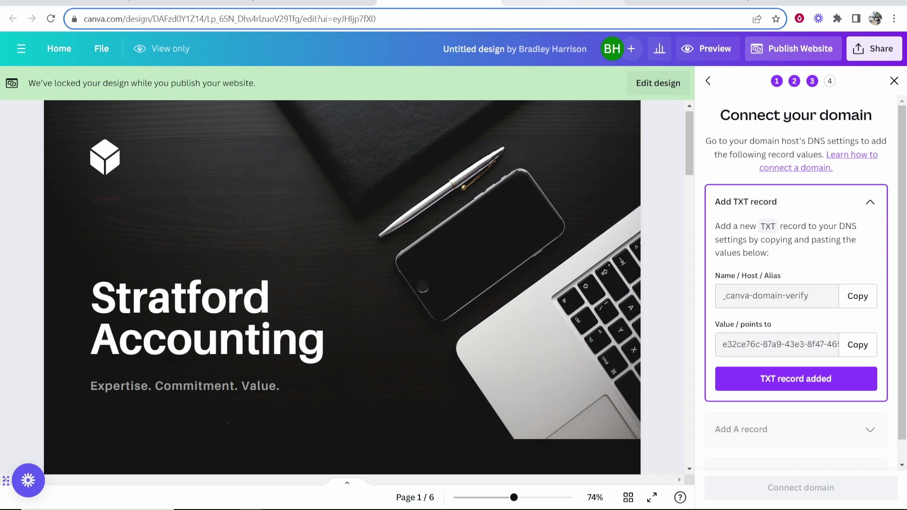
- Open Advanced DNS for onlinehowtoguide.click and add an empty host record row
left_click(563, 3)
left_click(418, 164)
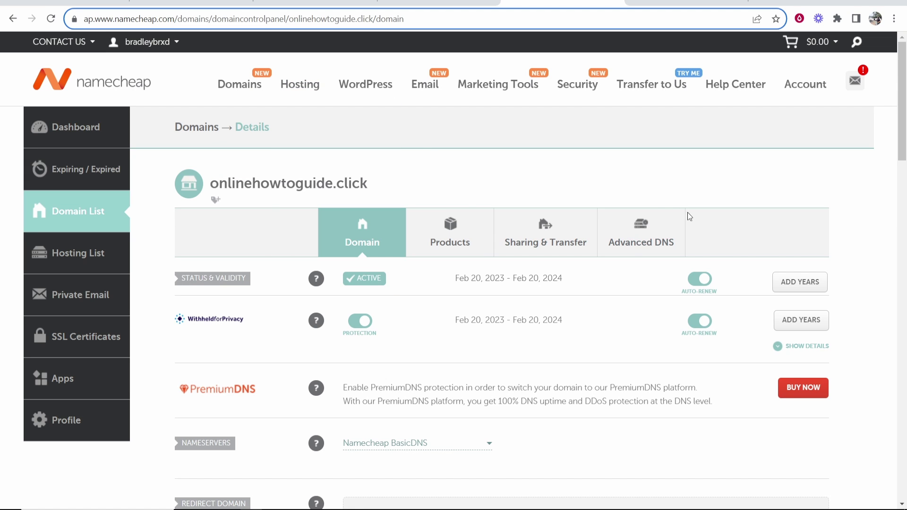
left_click(638, 232)
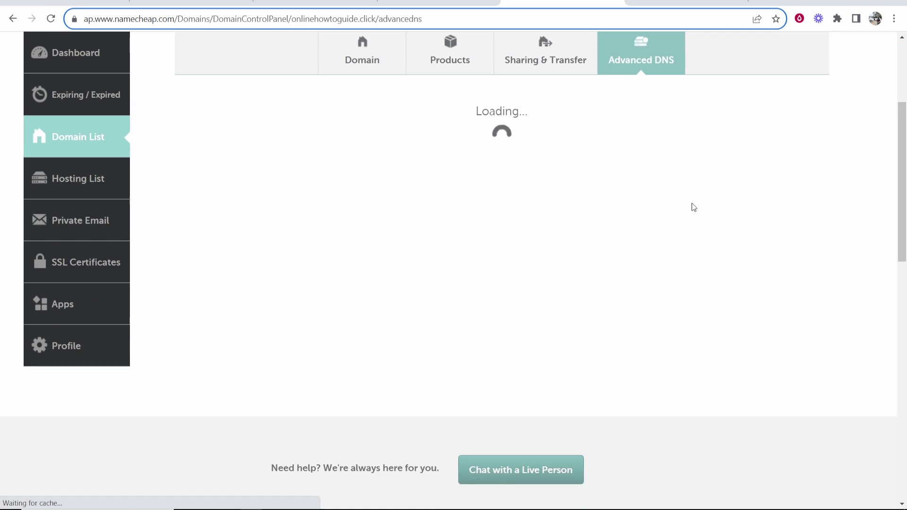
scroll(418, 134, "down", 1)
scroll(418, 134, "down", 1)
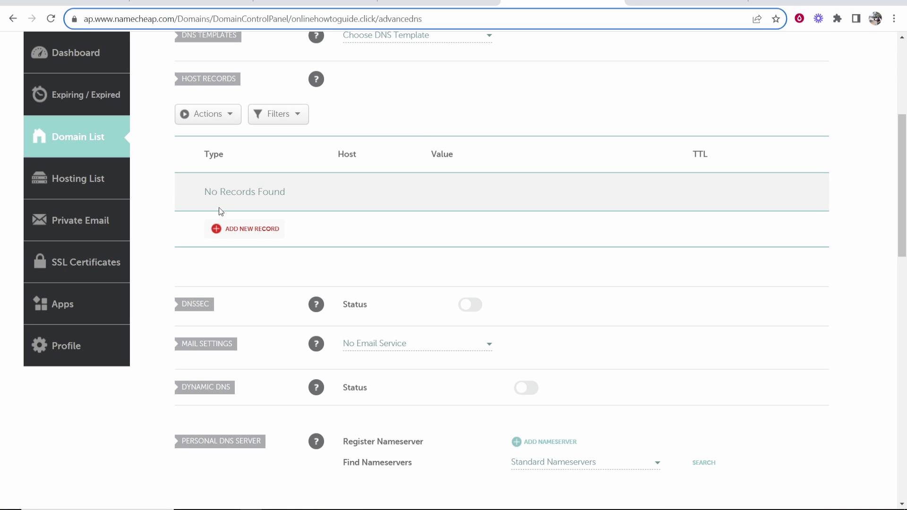
left_click(235, 229)
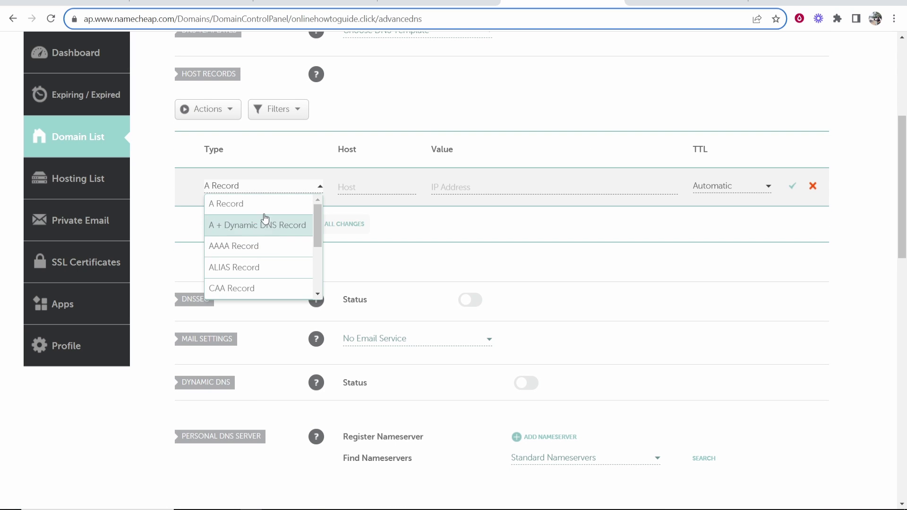
left_click(439, 3)
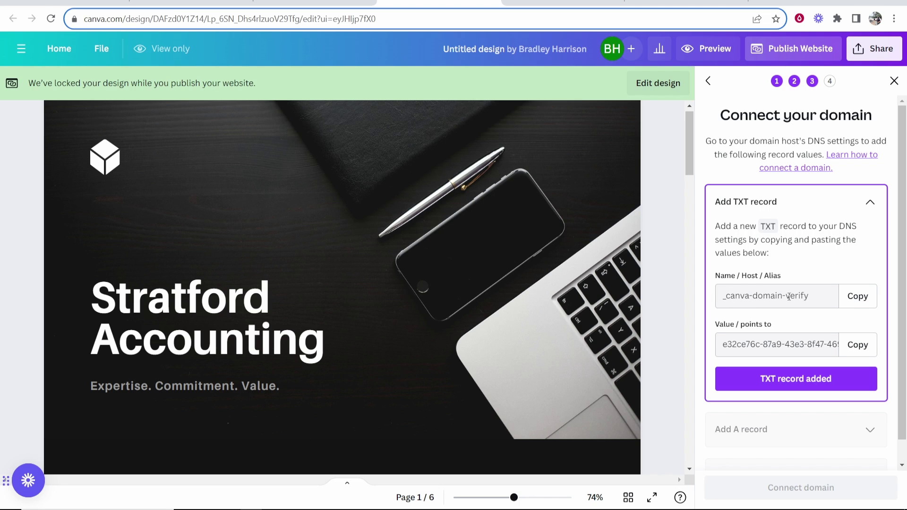
- Make the new record a TXT Record with host _canva-domain-verify copied from Canva
left_click(857, 297)
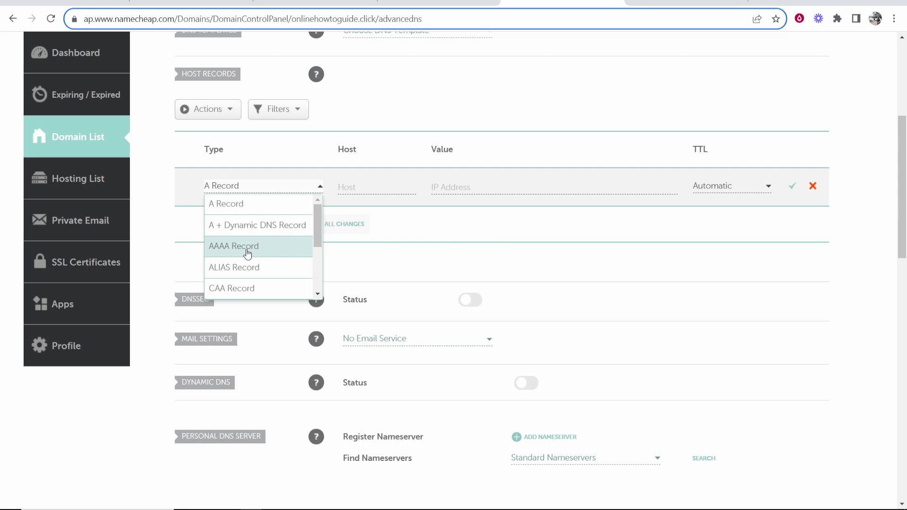
scroll(247, 253, "down", 2)
scroll(246, 250, "down", 2)
scroll(248, 251, "up", 4)
scroll(260, 251, "down", 3)
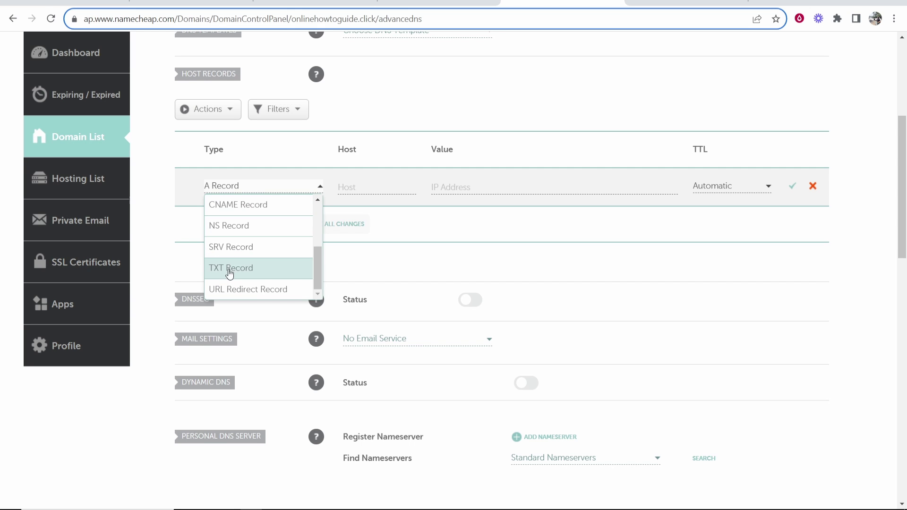
left_click(230, 269)
right_click(377, 186)
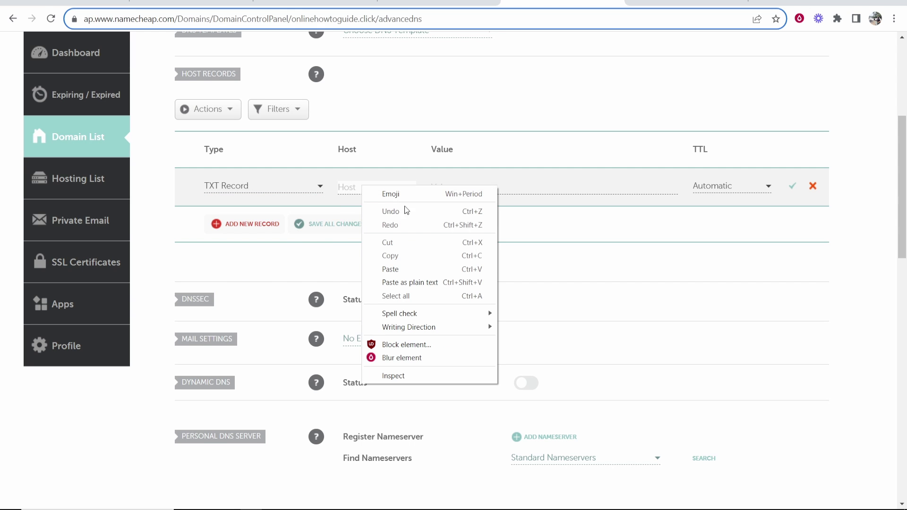
left_click(389, 269)
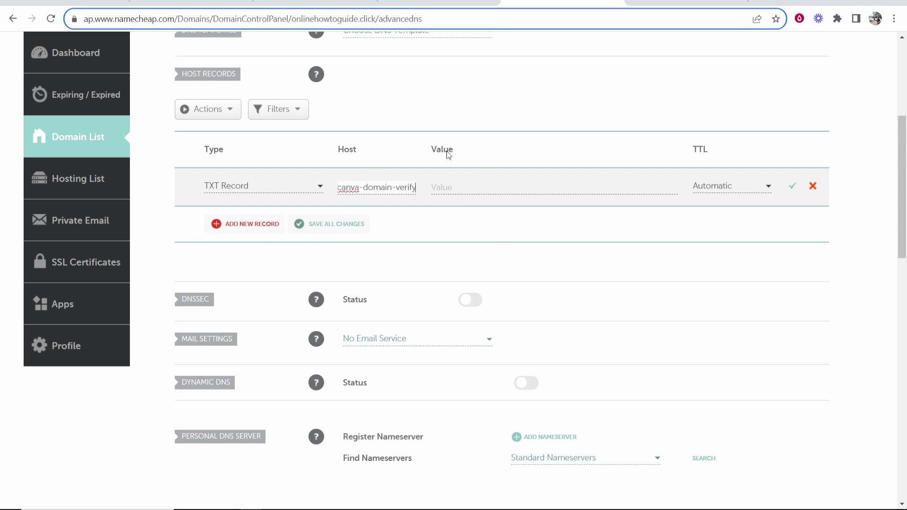
- Paste Canva's verification value into the TXT record and save it
left_click(478, 3)
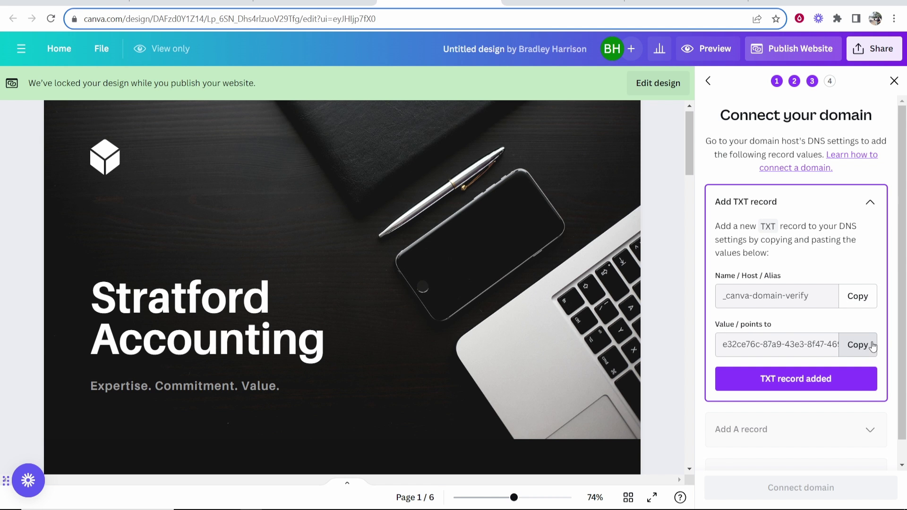
left_click(857, 353)
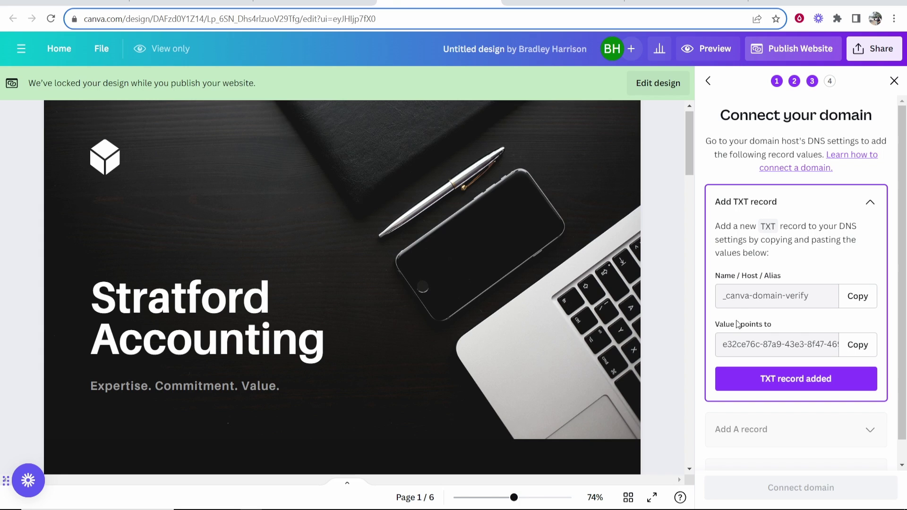
left_click(858, 345)
left_click(520, 3)
right_click(496, 188)
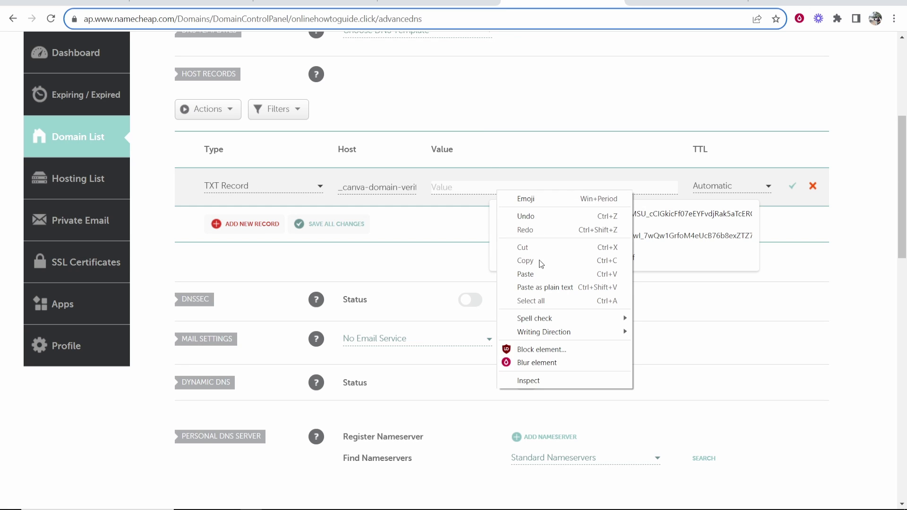
left_click(524, 269)
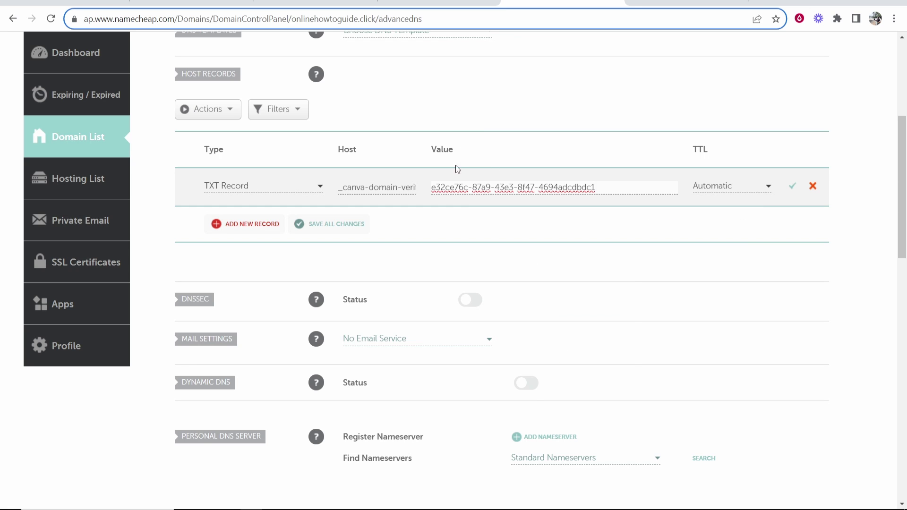
left_click(793, 186)
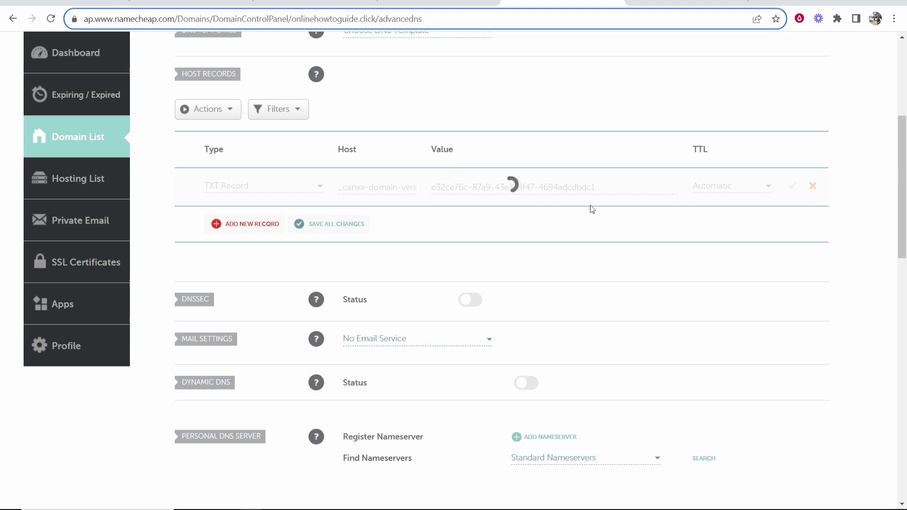
- Mark the TXT record added in Canva and add a Namecheap A Record with host @
key("ctrl+shift+Tab")
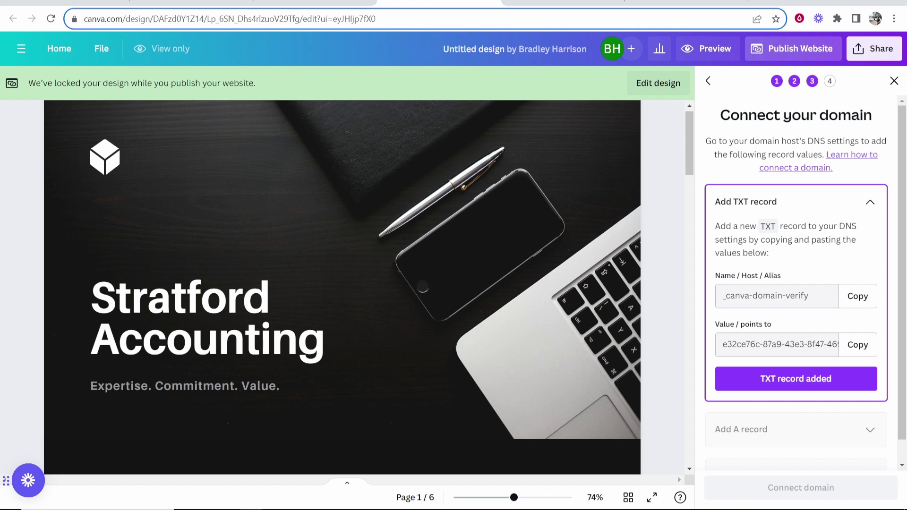
left_click(779, 382)
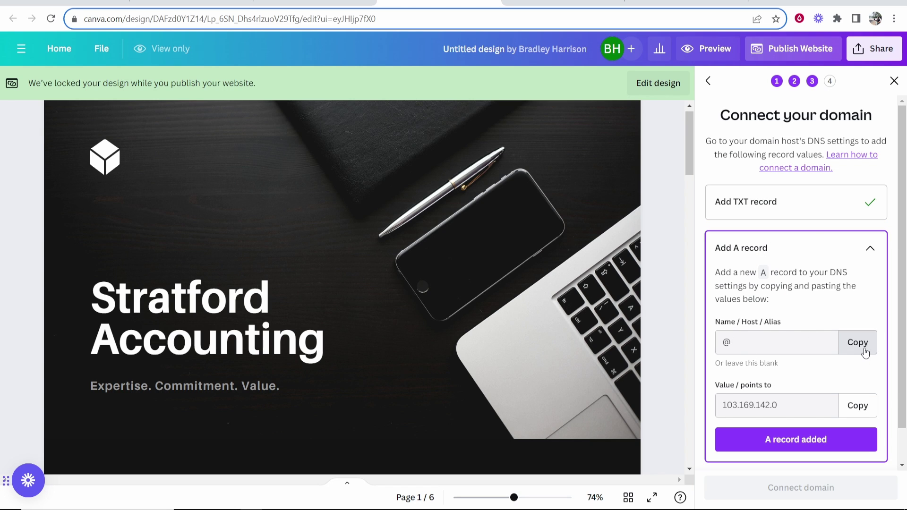
left_click(858, 343)
left_click(556, 3)
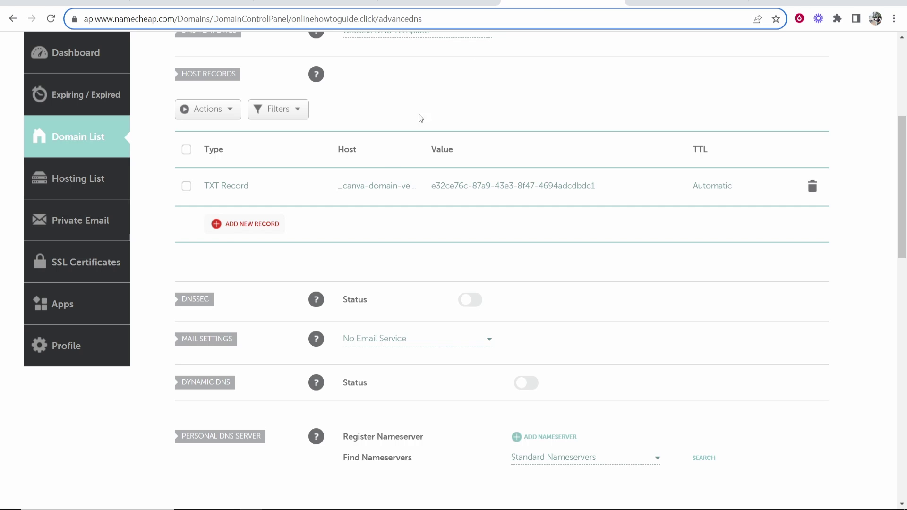
left_click(225, 227)
left_click(242, 243)
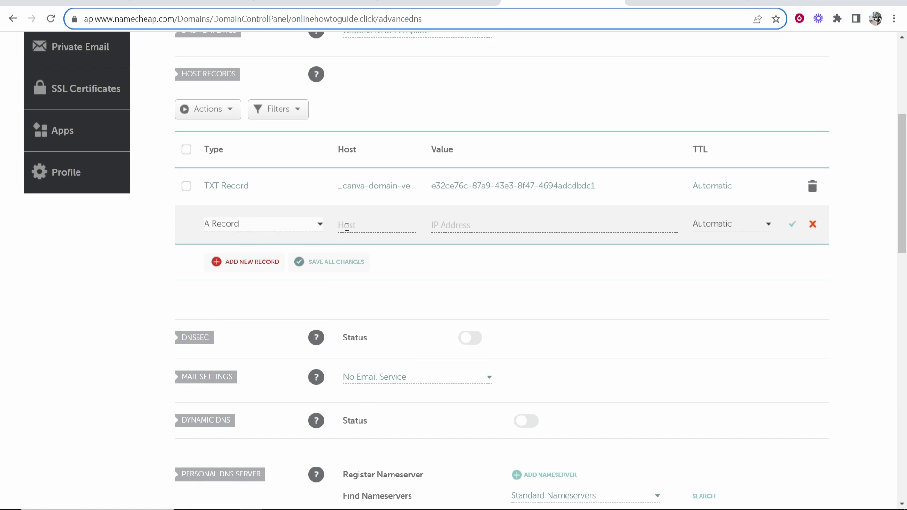
right_click(352, 226)
left_click(382, 314)
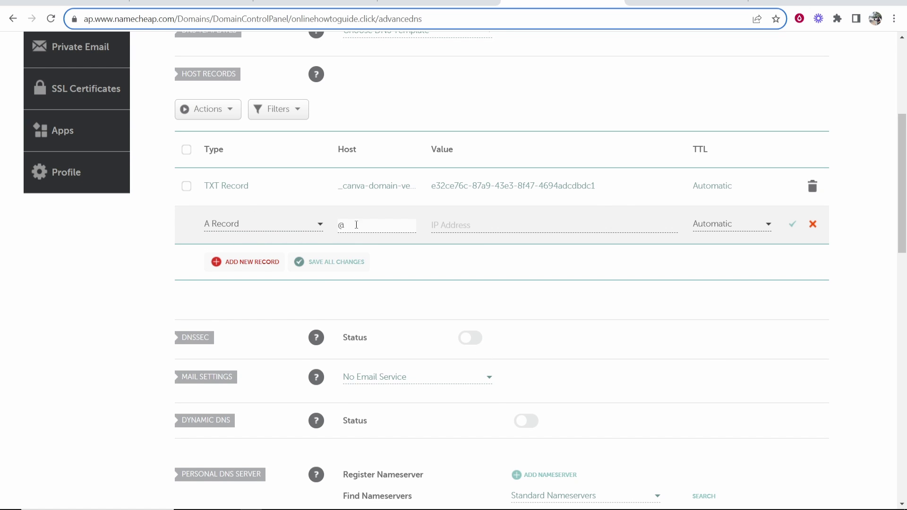
- Point the @ A record to 103.169.142.0, save it, and tick it off in Canva
left_click(423, 4)
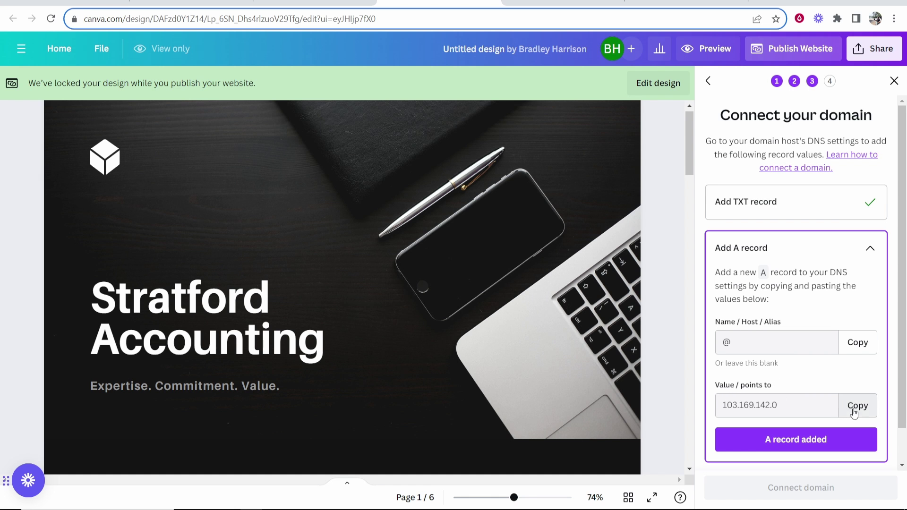
left_click(855, 413)
left_click(555, 3)
left_click(522, 226)
right_click(523, 230)
left_click(560, 312)
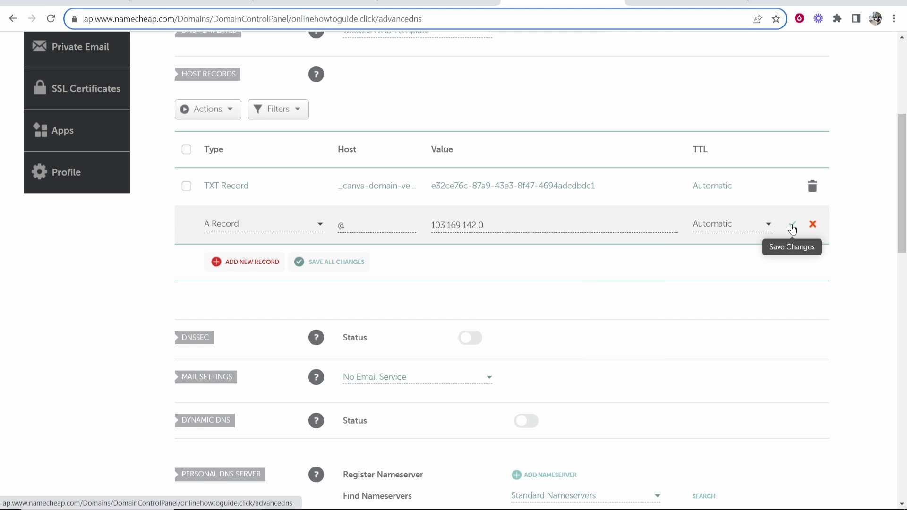
left_click(794, 226)
left_click(454, 3)
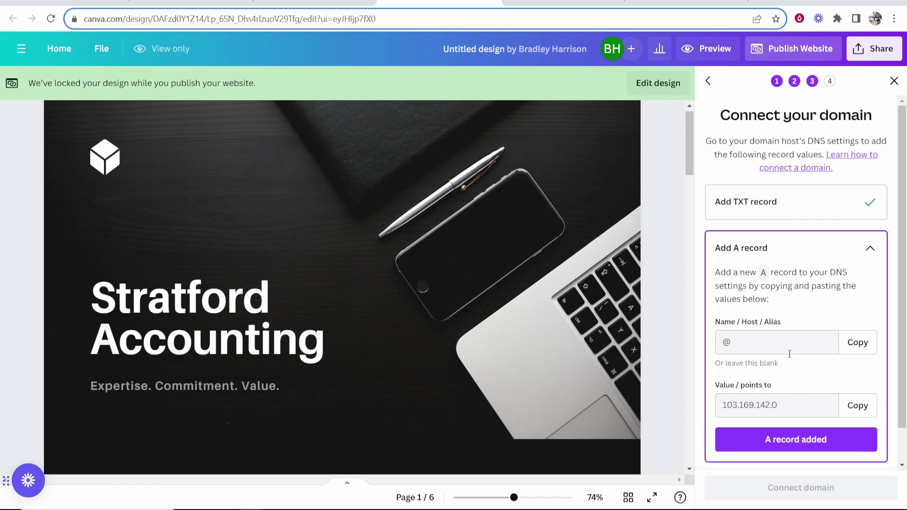
left_click(771, 448)
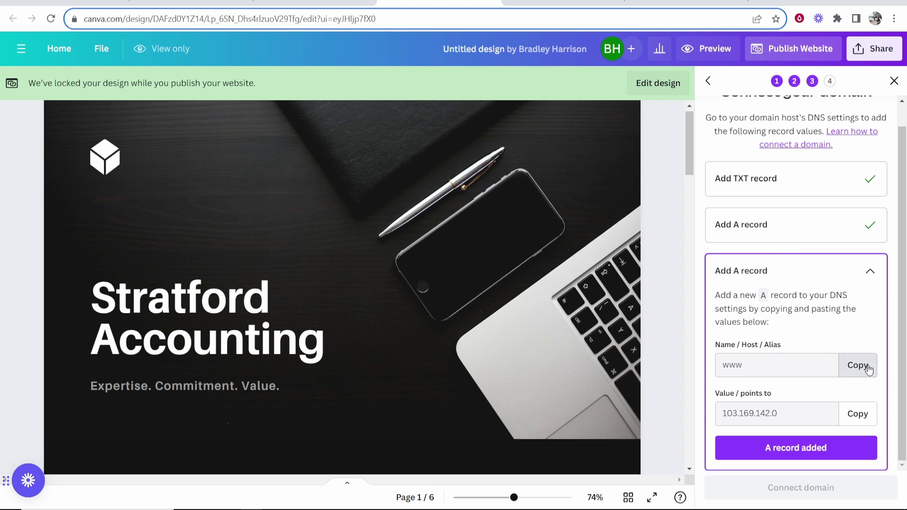
- Add another Namecheap A Record with host www copied from Canva
left_click(863, 366)
left_click(555, 8)
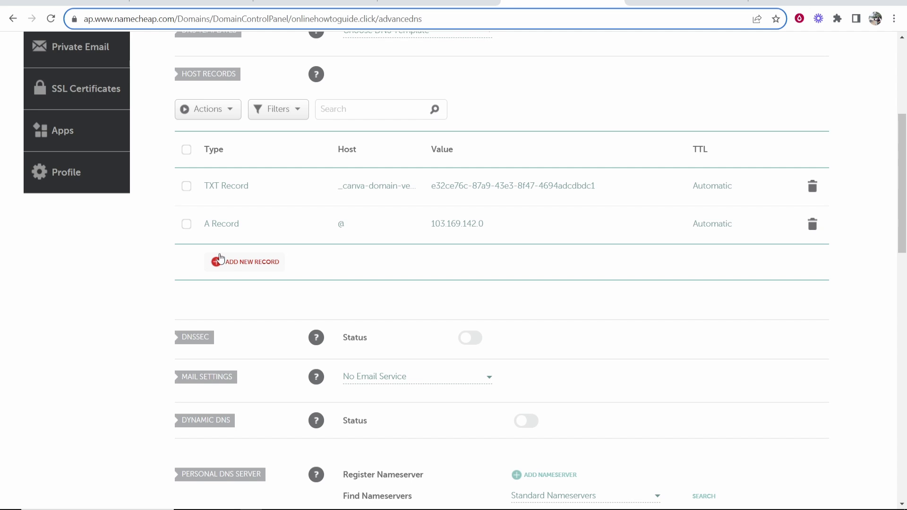
left_click(231, 260)
left_click(284, 239)
left_click(359, 224)
right_click(360, 224)
left_click(395, 306)
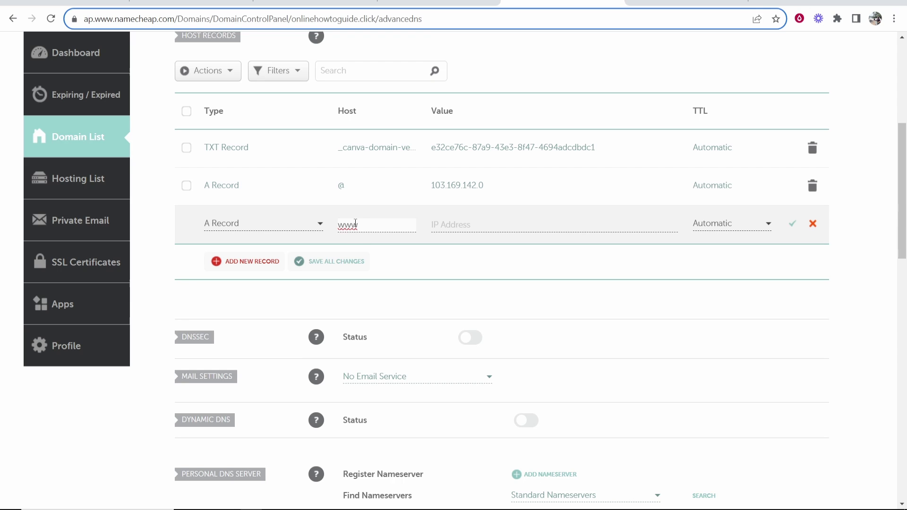
- Point the www record to 103.169.142.0, save it, and mark it added in Canva
left_click(439, 4)
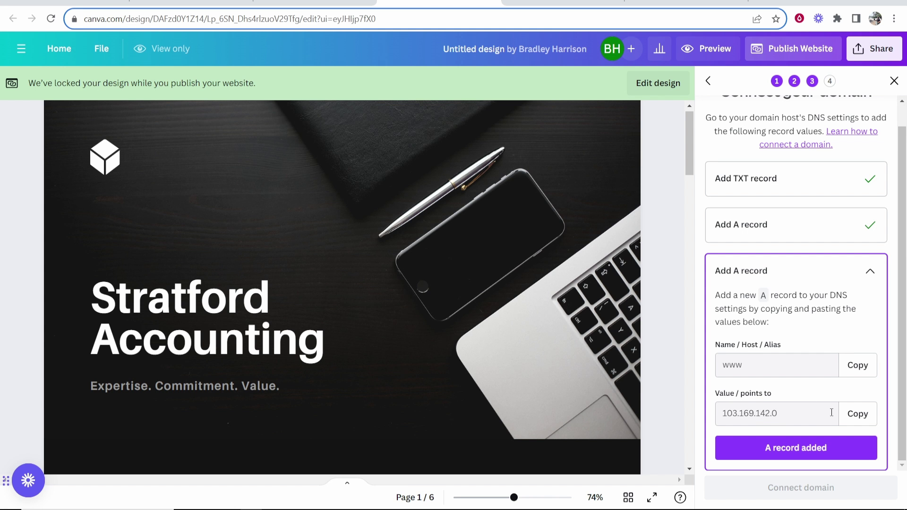
left_click(847, 414)
left_click(563, 4)
left_click(501, 226)
right_click(501, 226)
left_click(541, 307)
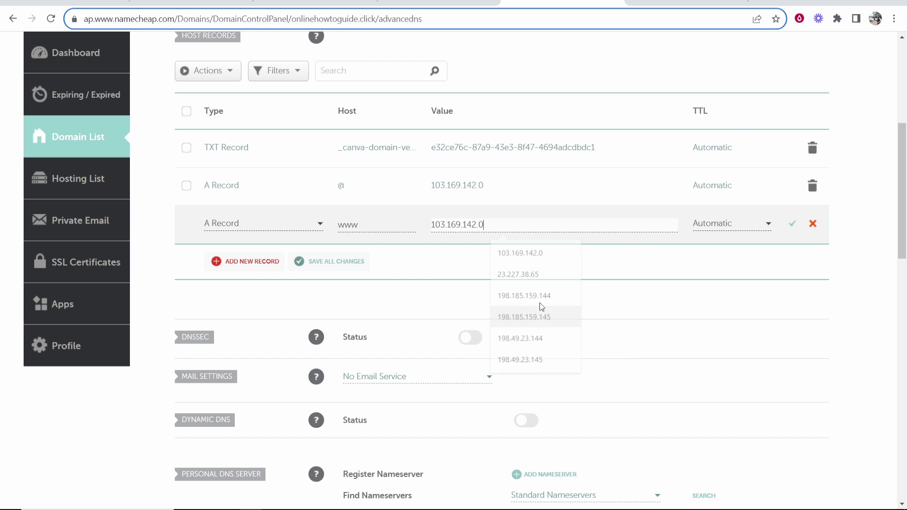
left_click(796, 227)
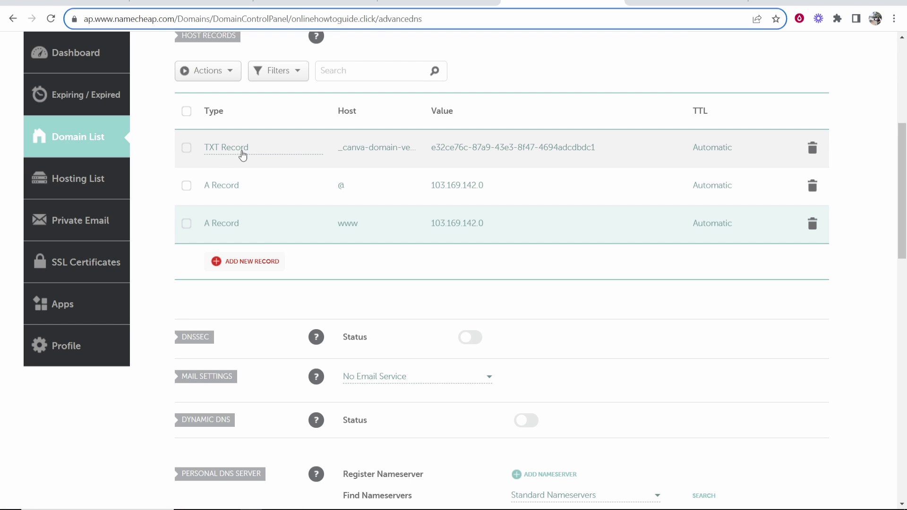
left_click(439, 3)
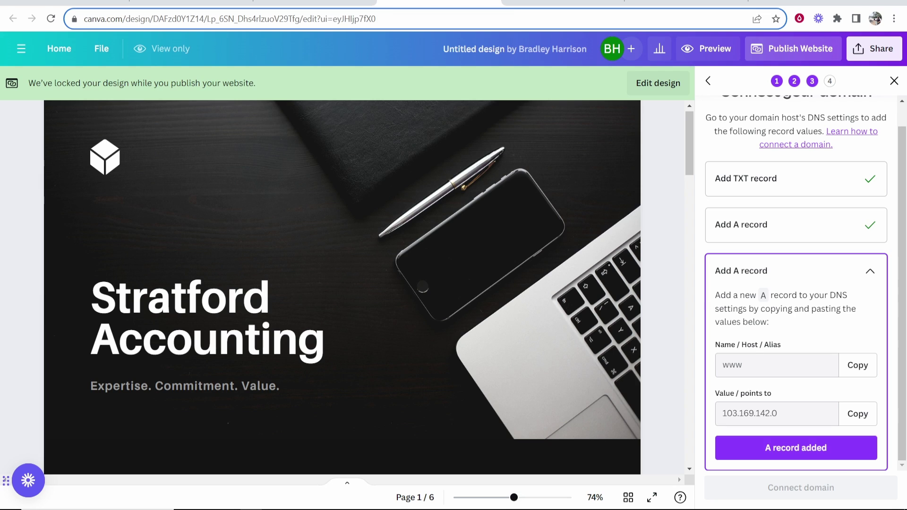
left_click(756, 455)
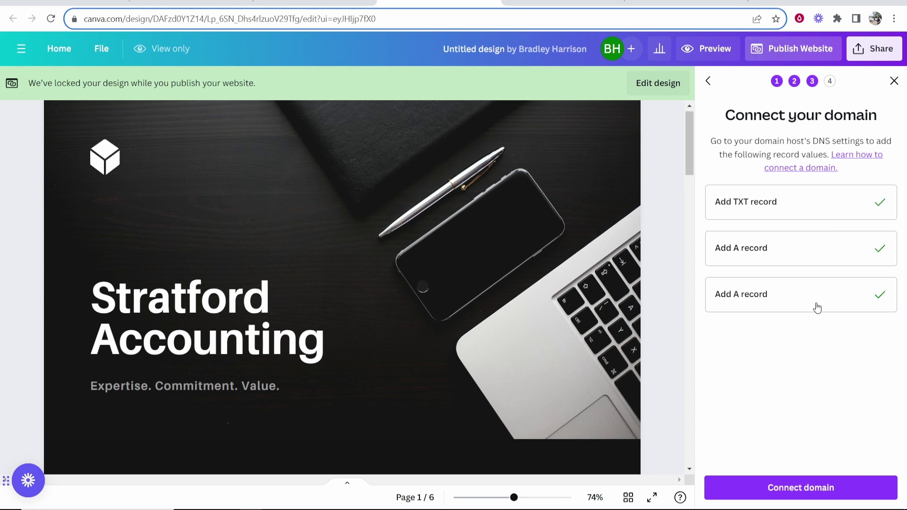
- Connect the domain and set the browser tab title to 'KnowledgeBase - Home'
left_click(771, 487)
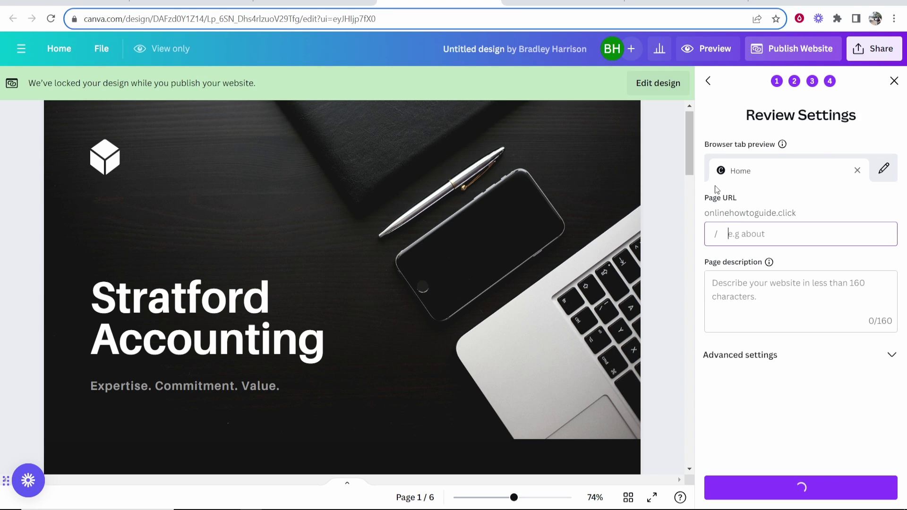
left_click(883, 168)
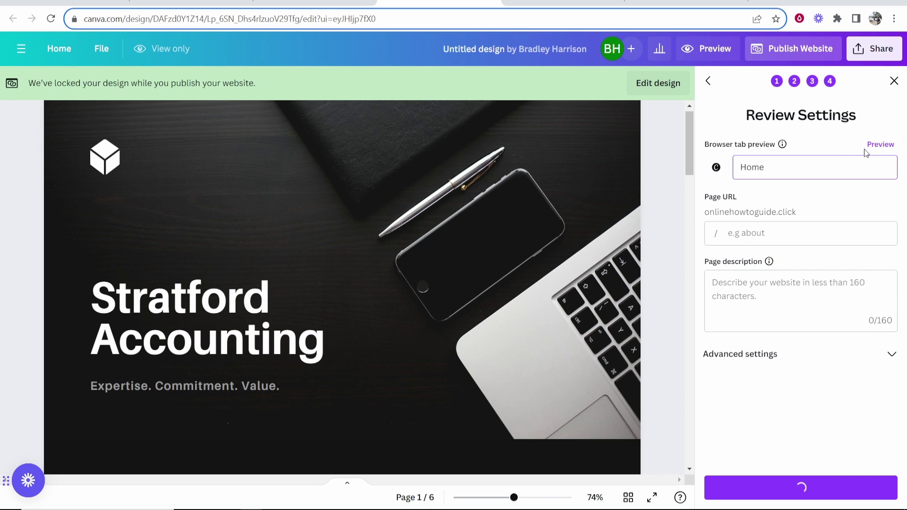
left_click(872, 145)
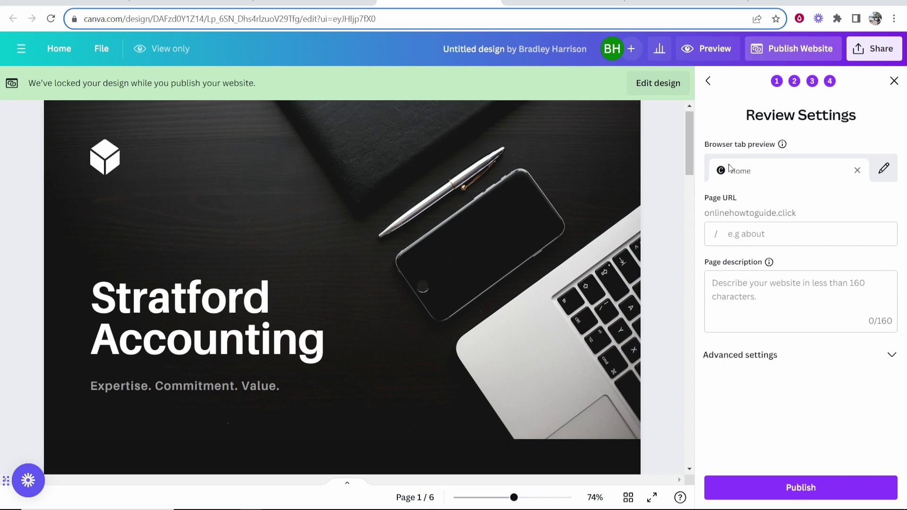
left_click(883, 169)
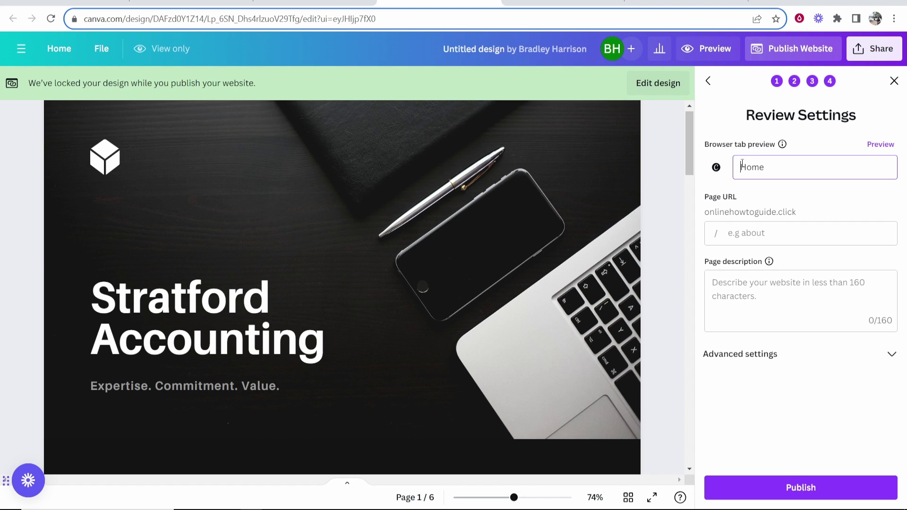
type("KnowledgeBase 0")
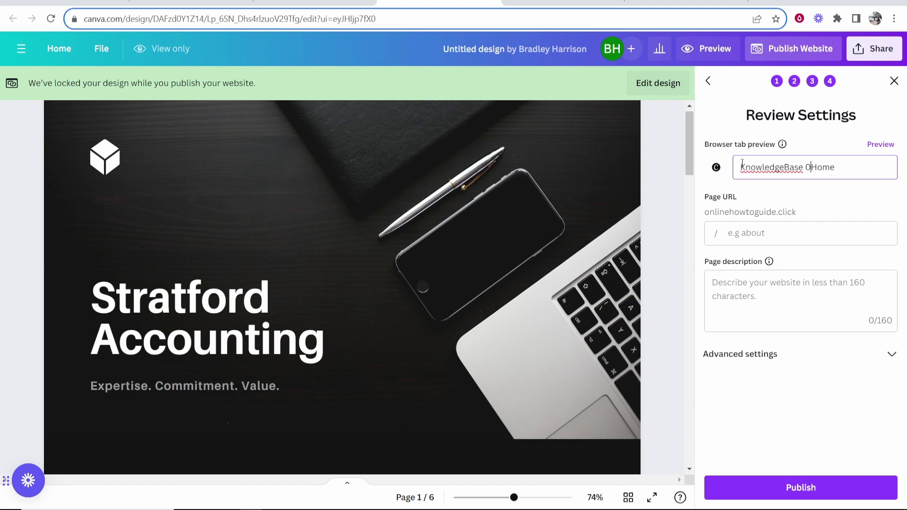
key("BackSpace")
type("-")
left_click(741, 255)
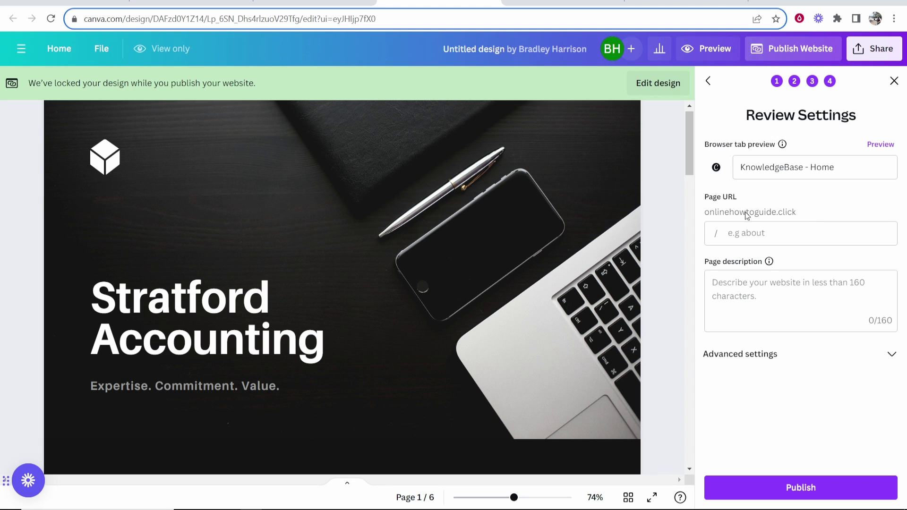
- Paste the prepared page description about KnowledgeBase's simple how-to videos
left_click(745, 274)
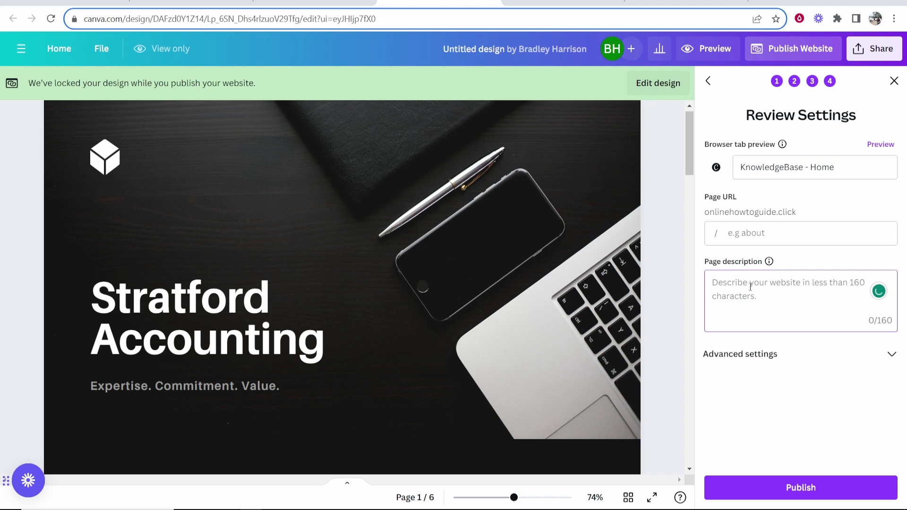
mouse_move(769, 262)
key("ctrl+v")
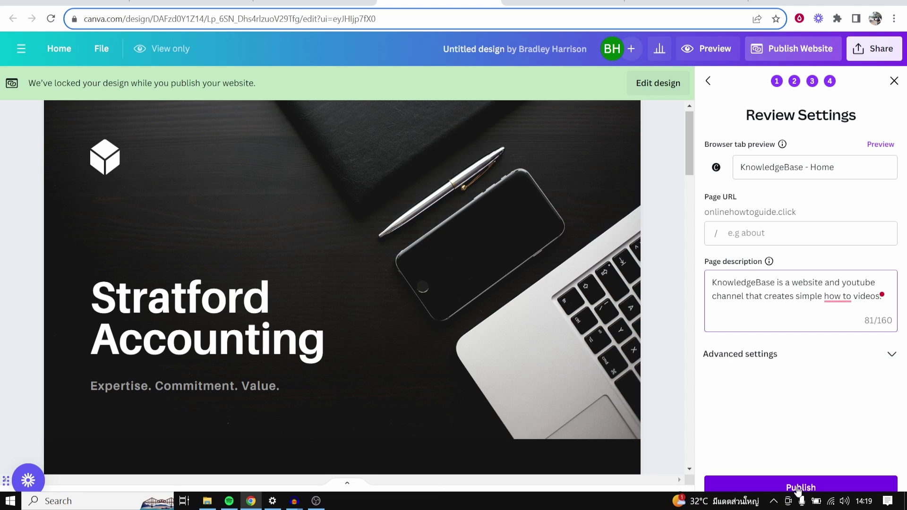
- Publish the website and copy onlinehowtoguide.click from its domain settings page
left_click(803, 489)
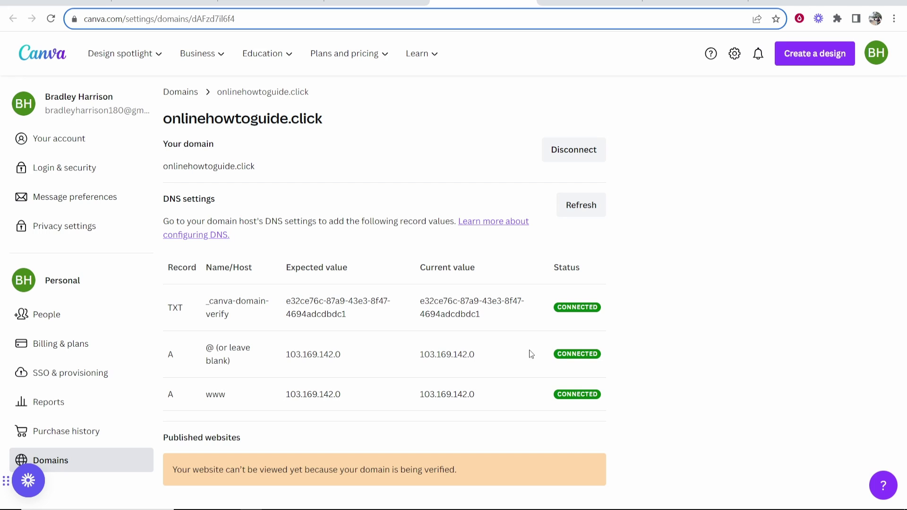
left_click_drag(323, 119, 167, 128)
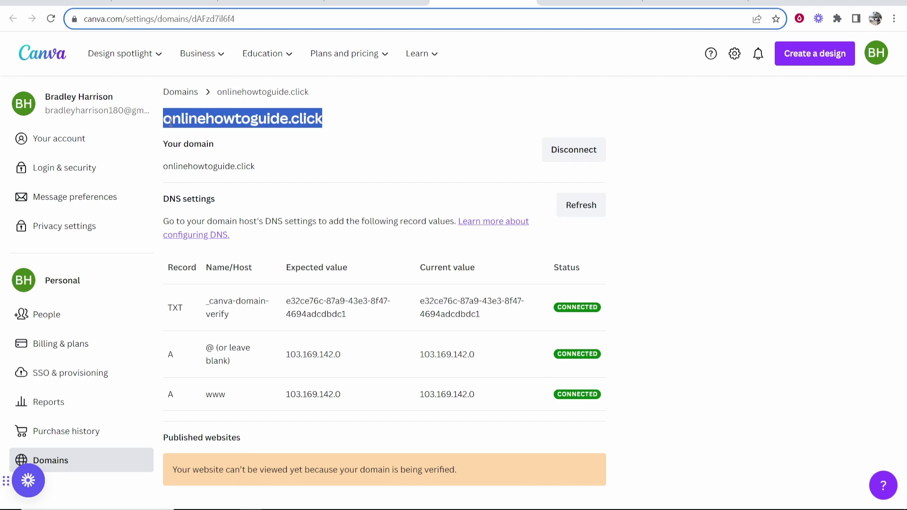
right_click(171, 124)
left_click(199, 131)
- Visit onlinehowtoguide.click in a new tab, see the 404 Not found page, and close it
left_click(761, 2)
right_click(325, 18)
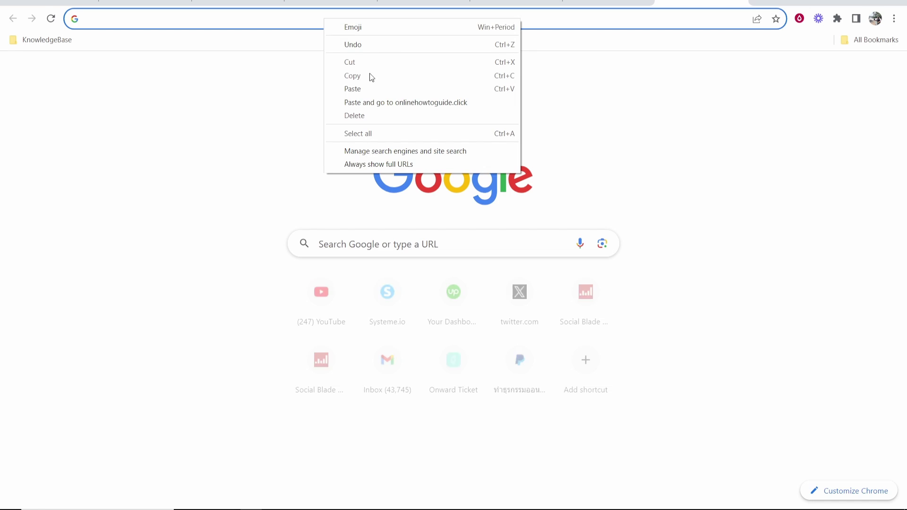
left_click(362, 100)
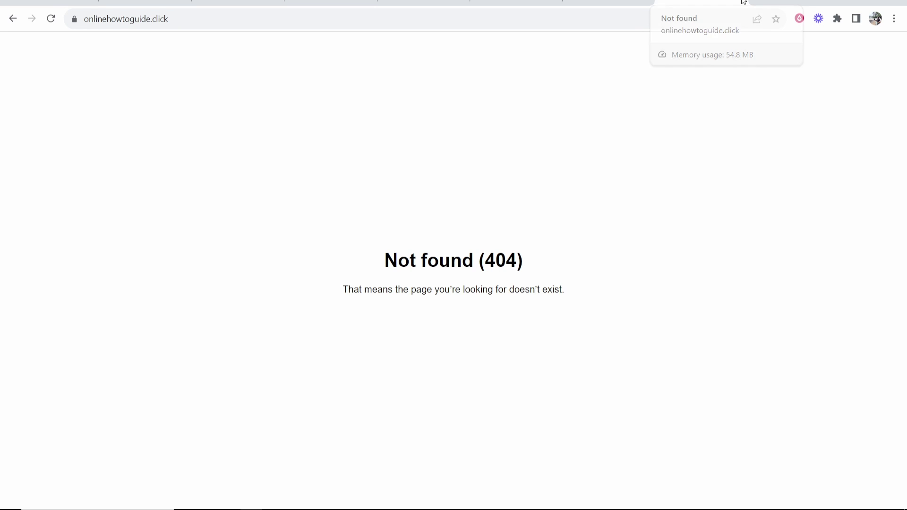
left_click(743, 1)
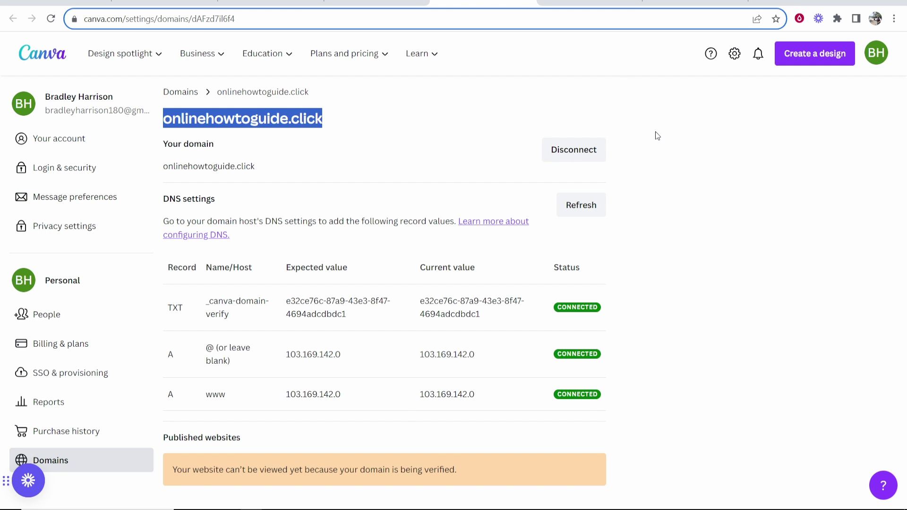
- Rerun DNS Checker's A-record lookup for onlinehowtoguide.click and review worldwide 103.169.142.0 results
key("ctrl+Tab")
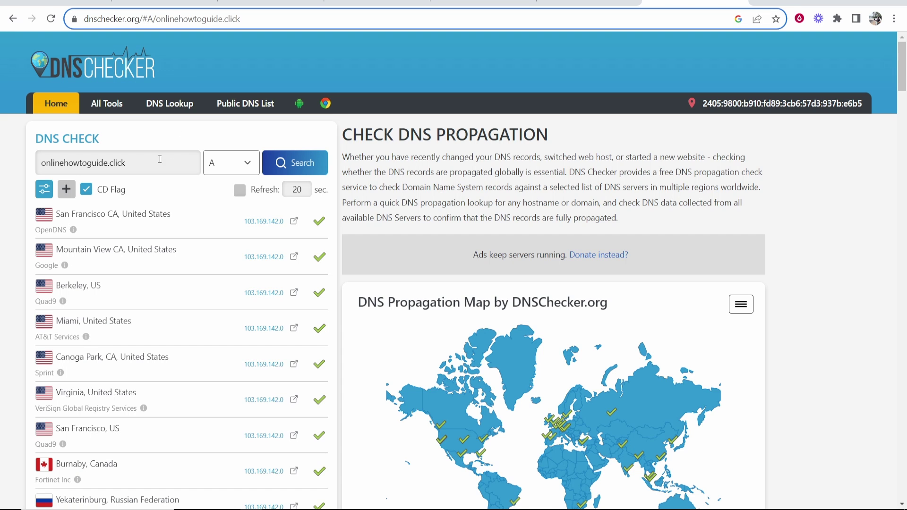
left_click(299, 163)
scroll(310, 233, "down", 5)
scroll(311, 232, "down", 7)
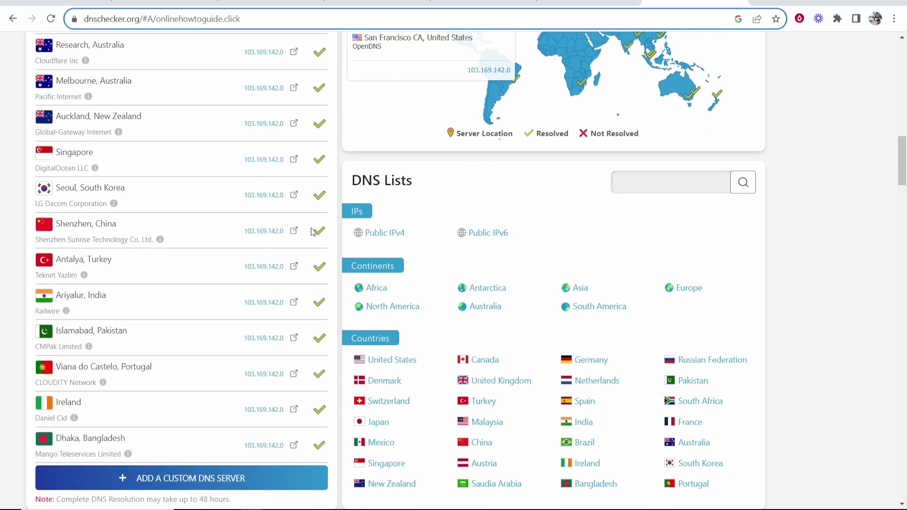
scroll(313, 236, "up", 12)
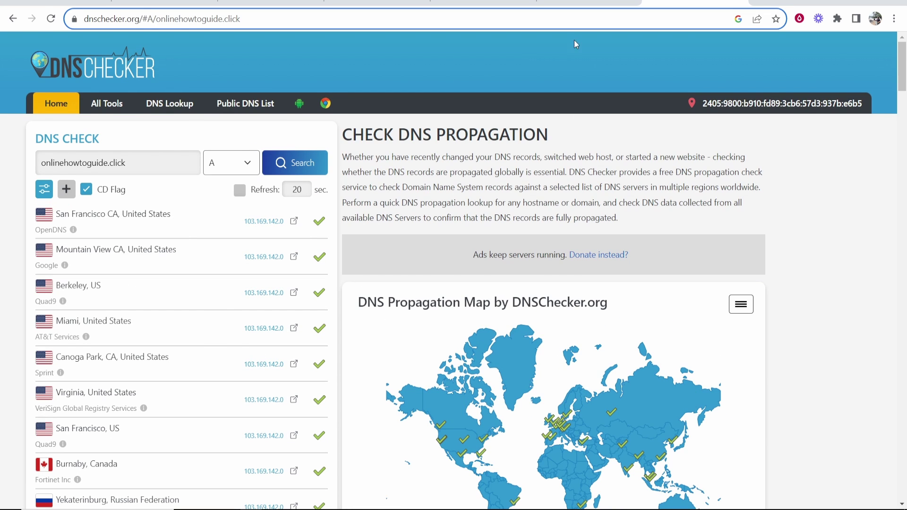
left_click(484, 2)
left_click(321, 172)
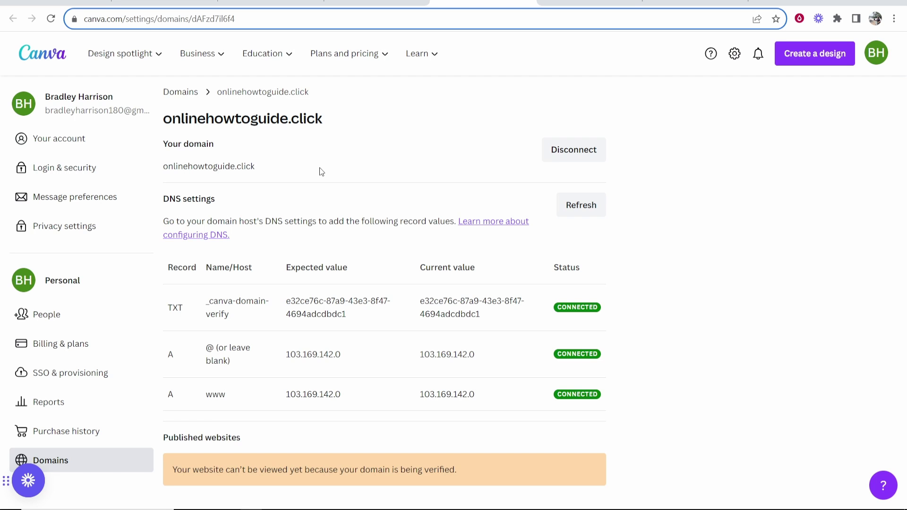
left_click(671, 2)
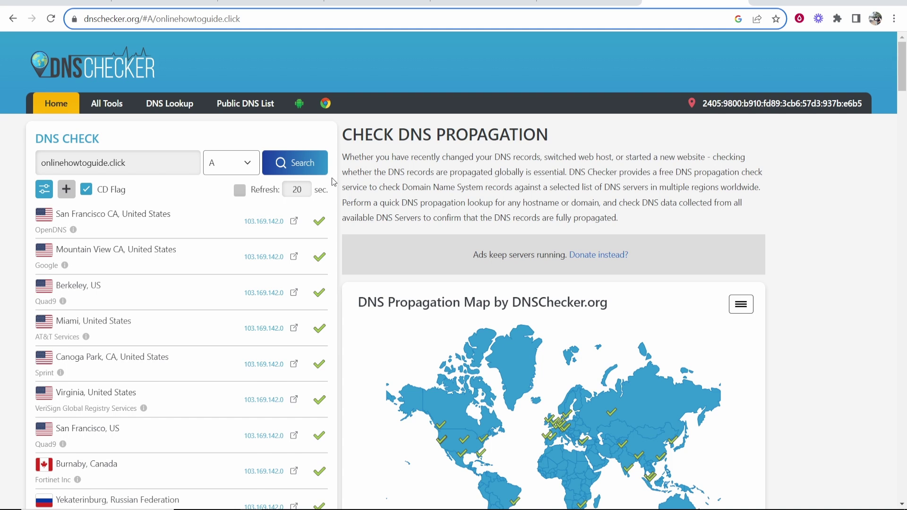
scroll(369, 220, "down", 4)
scroll(370, 220, "up", 4)
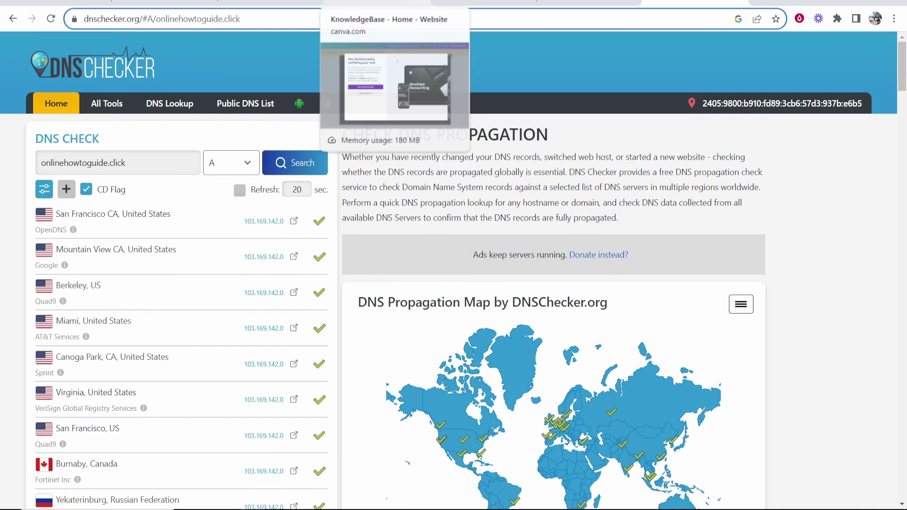